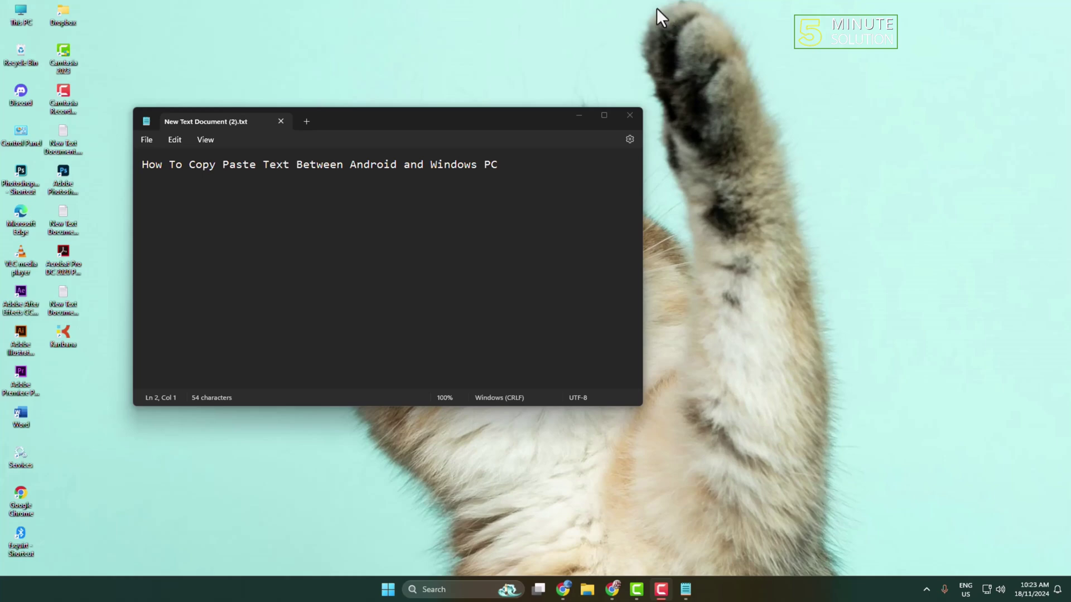
Go to Settings > System > Clipboard in Windows
left_click(393, 592)
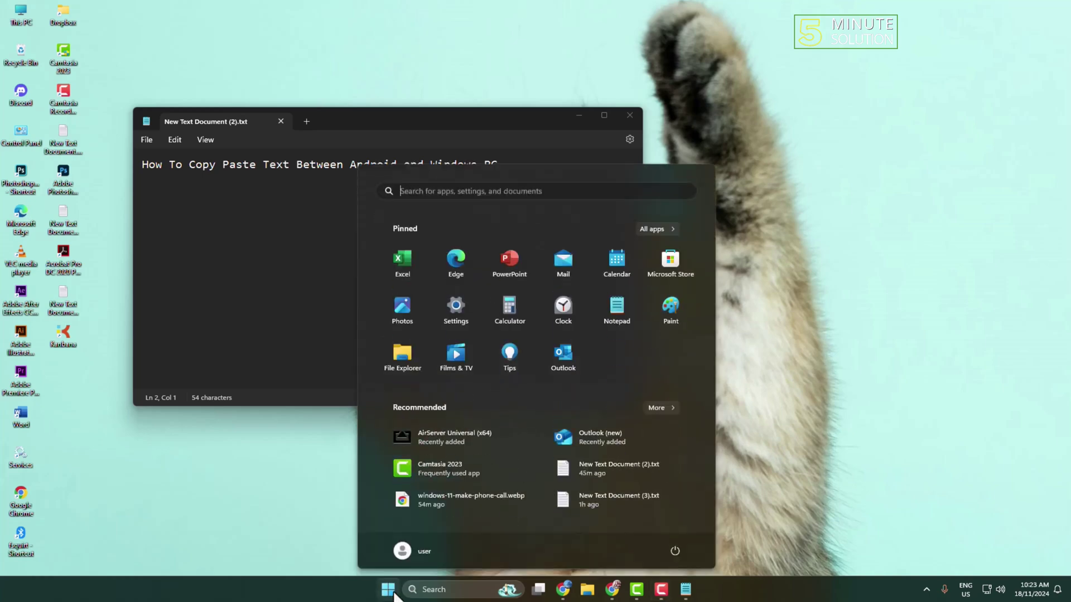
left_click(450, 314)
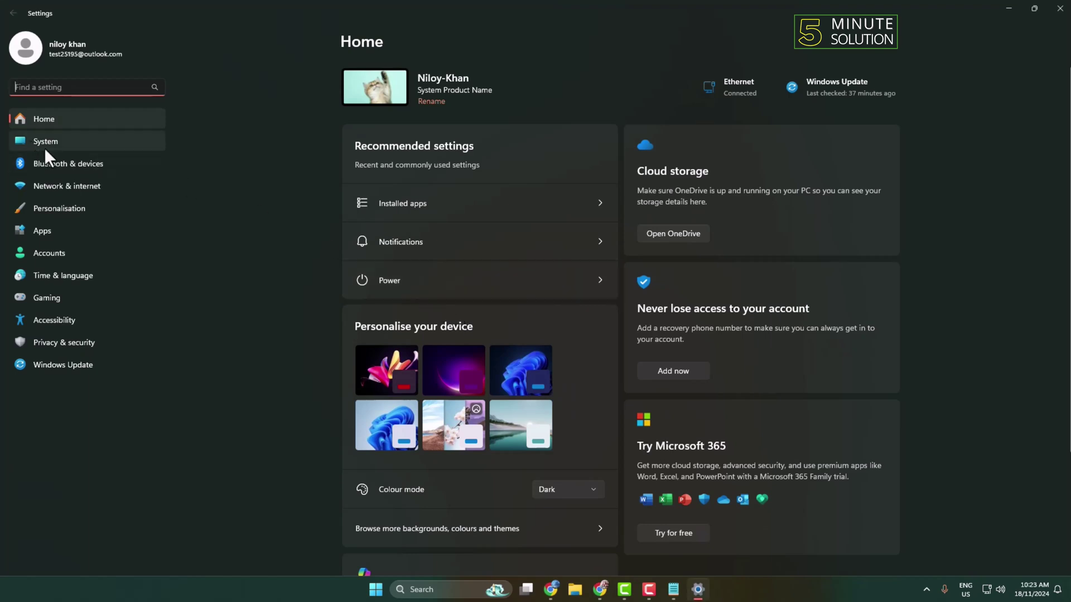
left_click(63, 141)
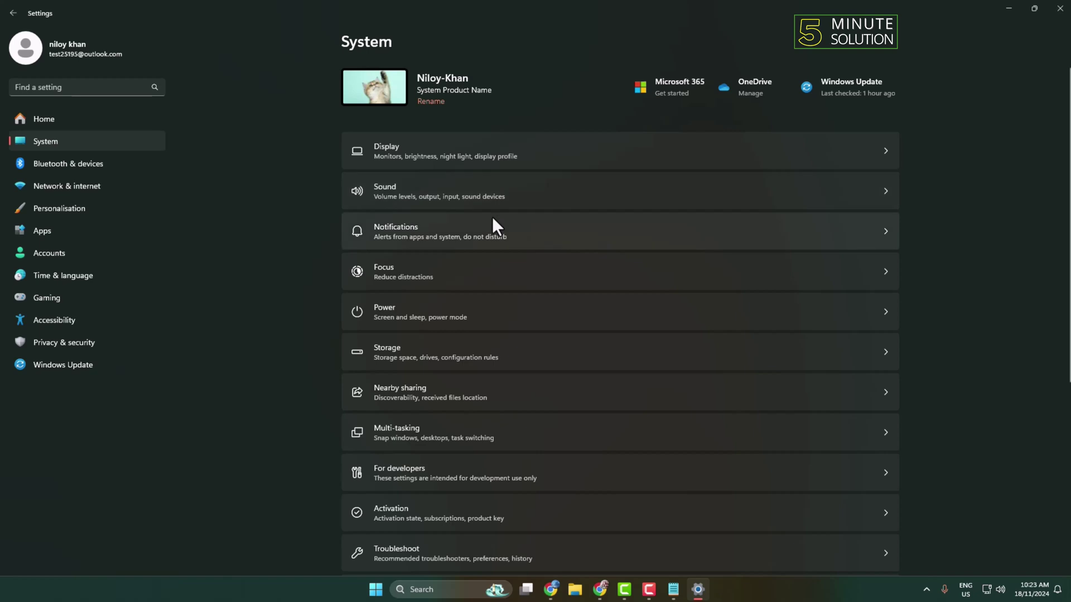
scroll(441, 195, "down", 5)
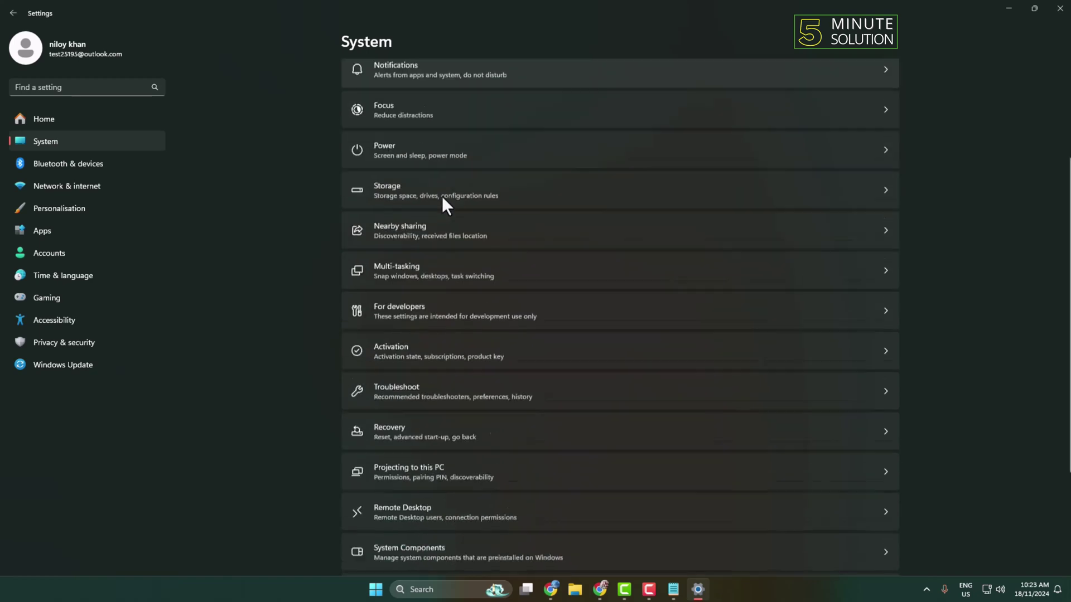
left_click(389, 458)
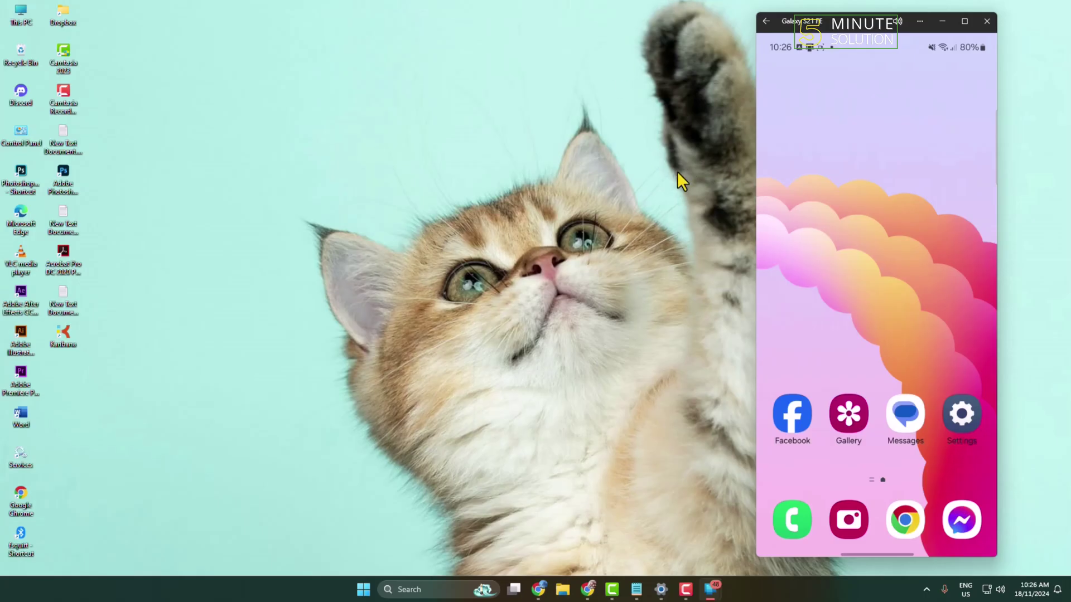
Launch Microsoft SwiftKey AI Keyboard on the phone from its Play Store page
left_click_drag(865, 351, 866, 195)
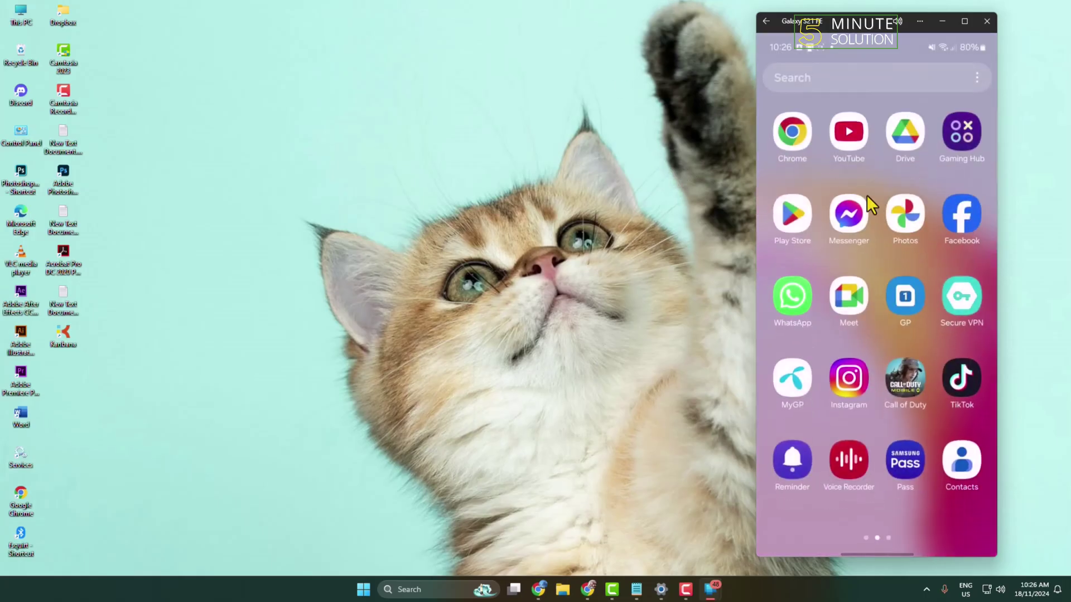
left_click(790, 217)
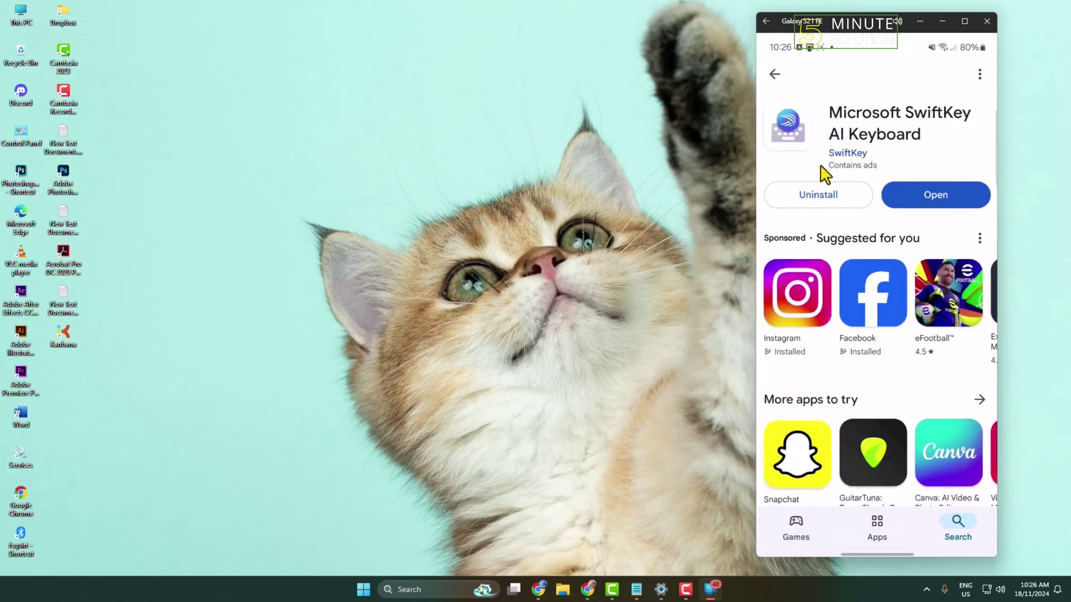
left_click(937, 196)
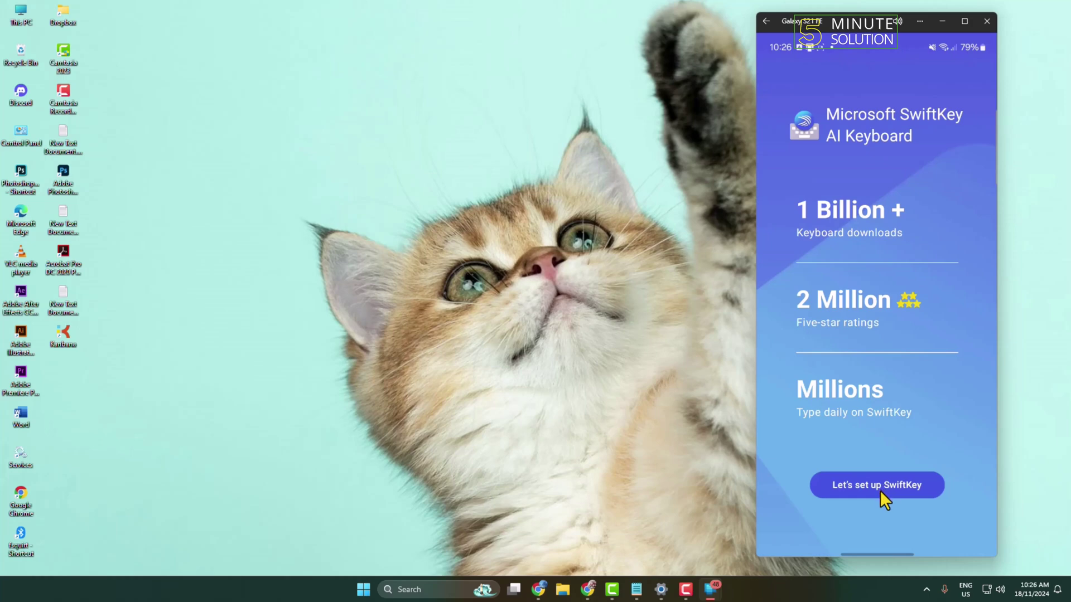
Enable Microsoft SwiftKey Keyboard in the phone's keyboard settings and select it as the input method
left_click(879, 488)
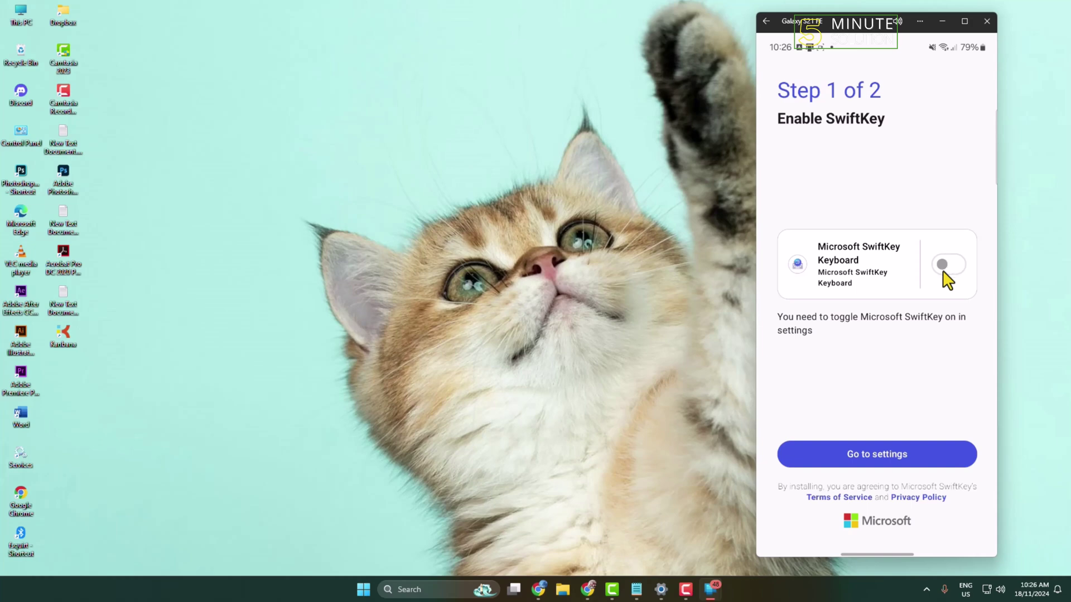
left_click(877, 460)
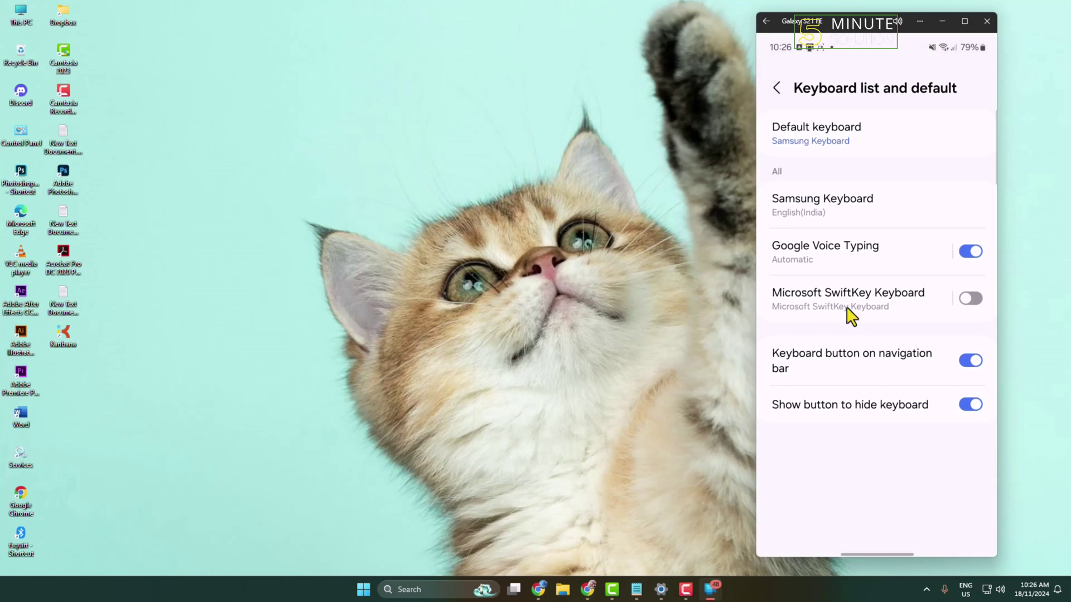
left_click(973, 301)
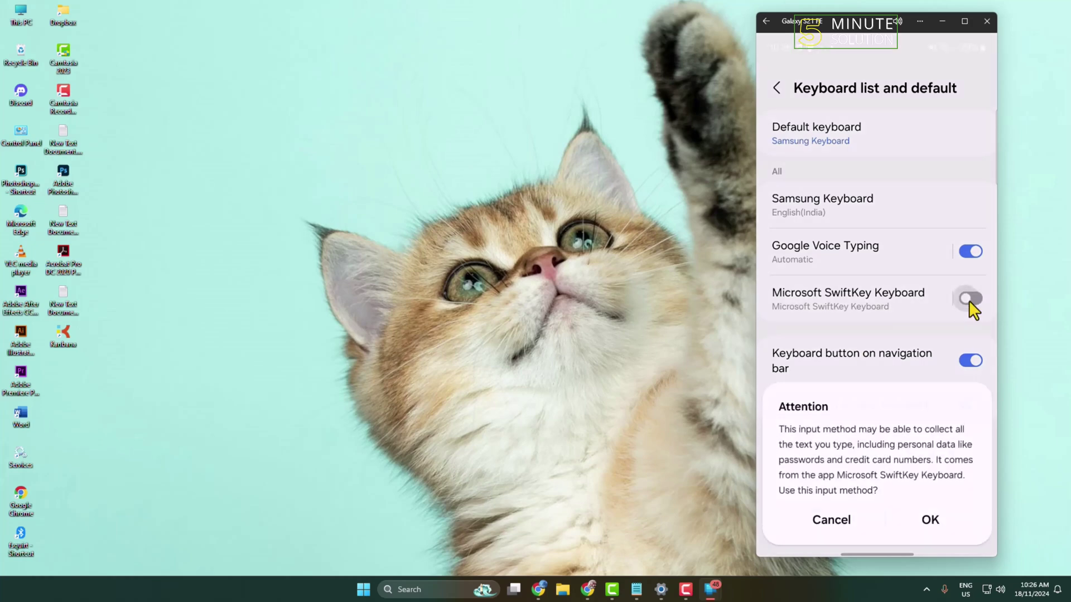
left_click(931, 514)
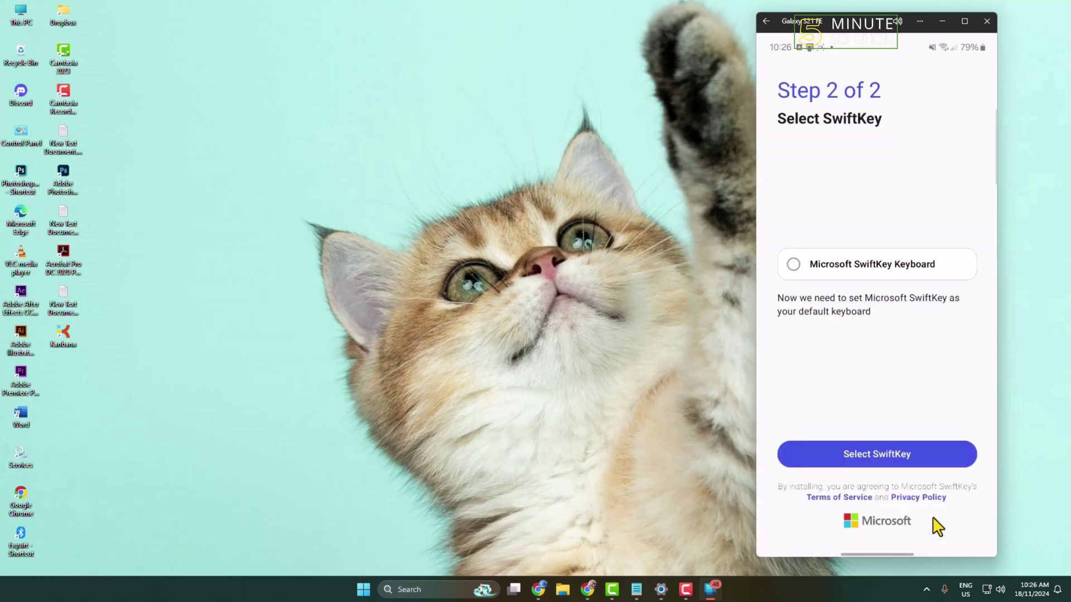
left_click(857, 452)
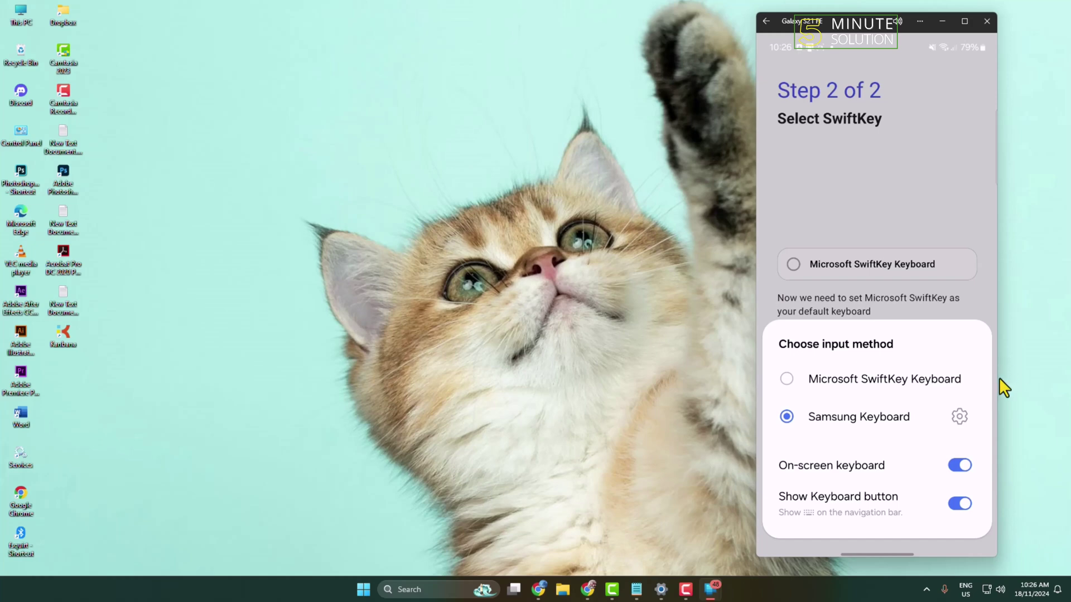
left_click(789, 379)
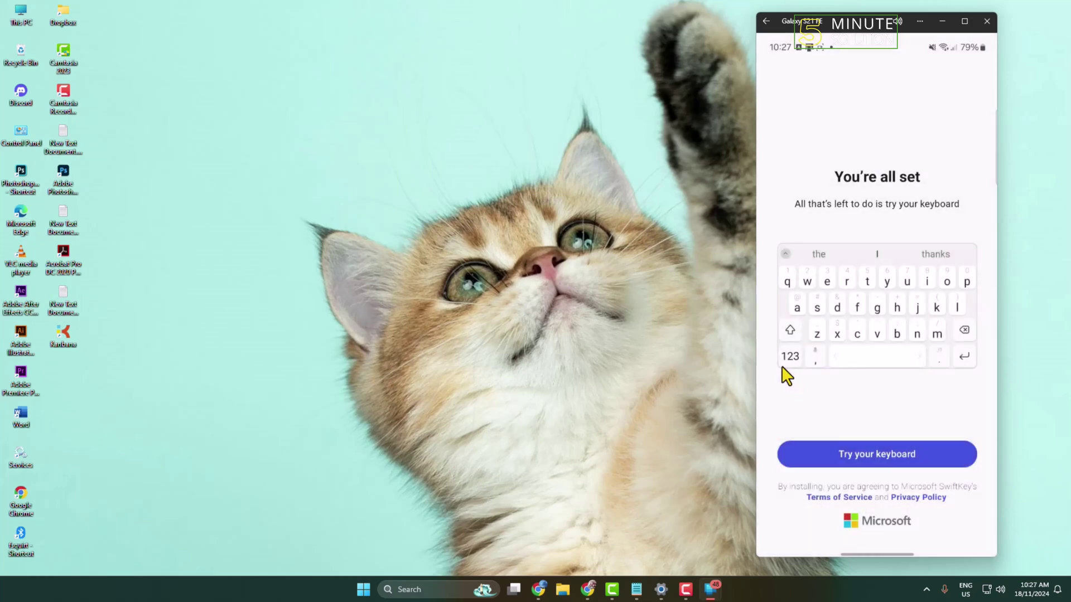
Open SwiftKey settings, deny its notification permission, and go to the Account sign-in screen
left_click(868, 453)
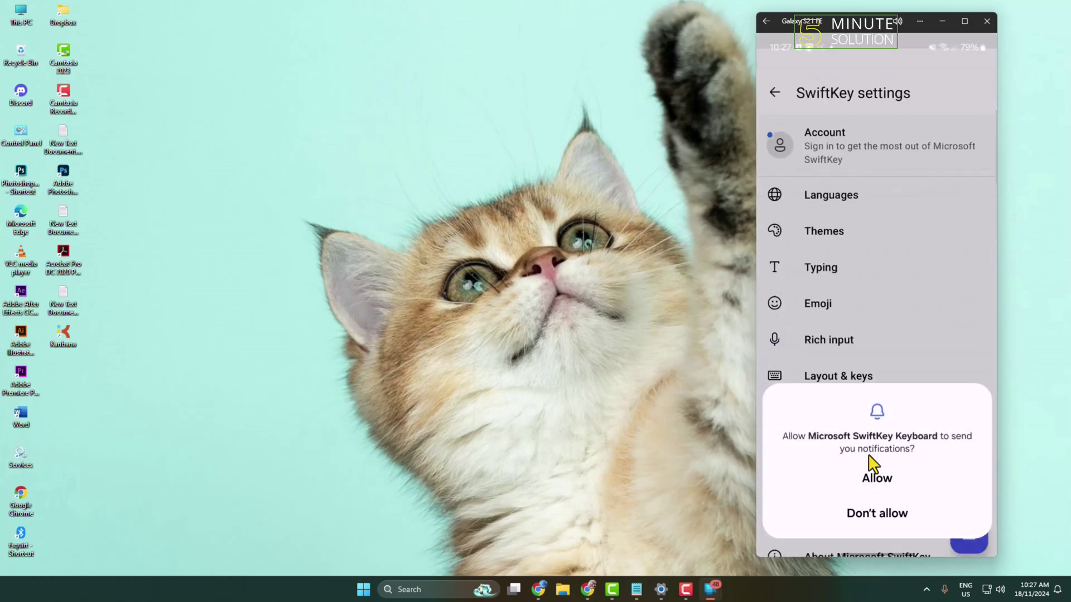
left_click(877, 514)
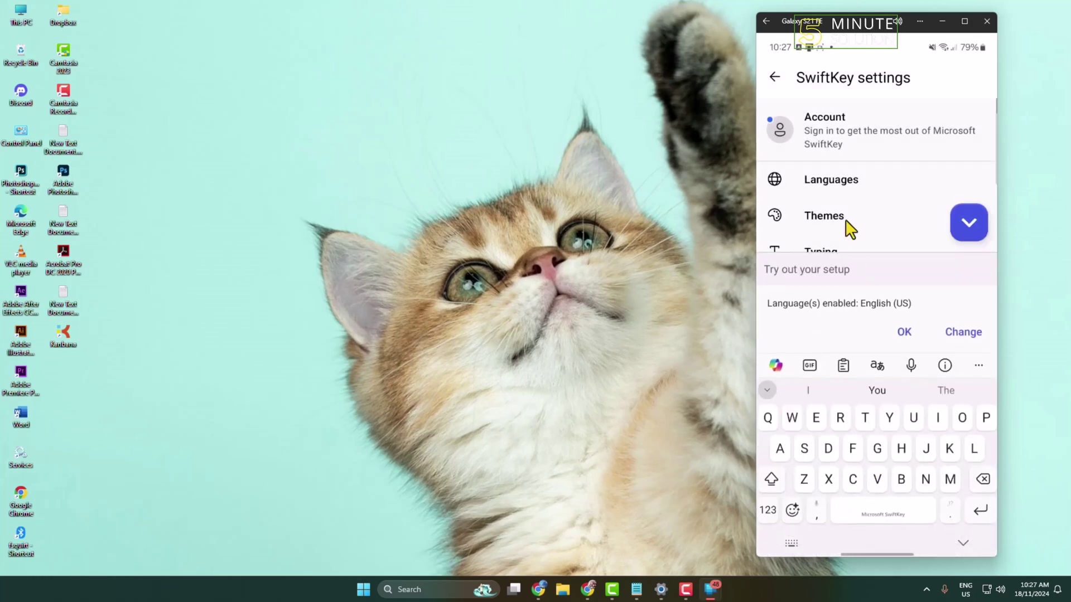
left_click(821, 137)
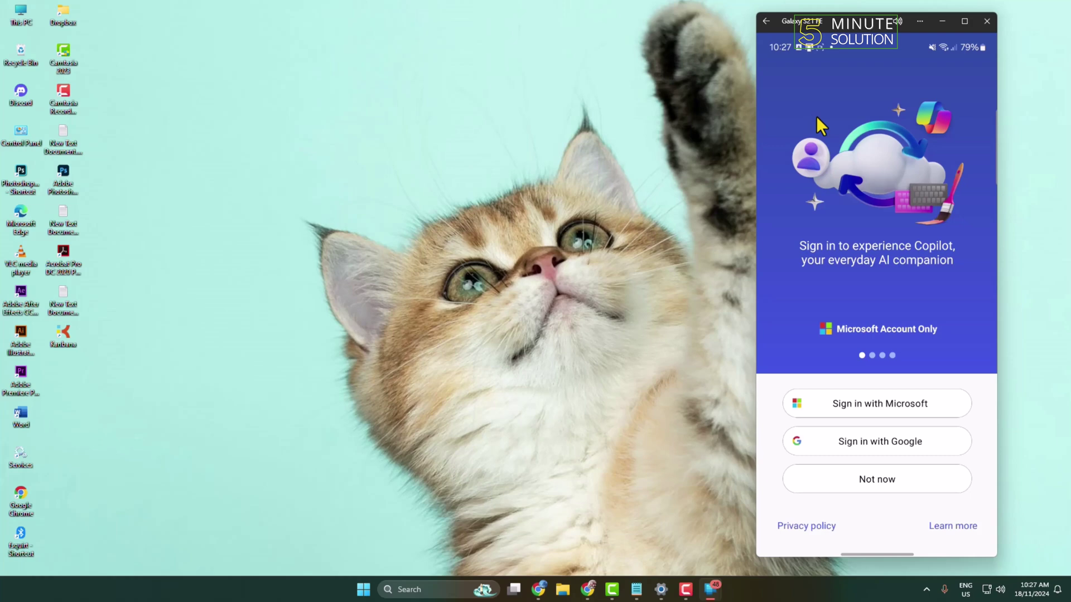
Sign SwiftKey in with Microsoft, entering the account e-mail and pasting the account password
left_click(660, 589)
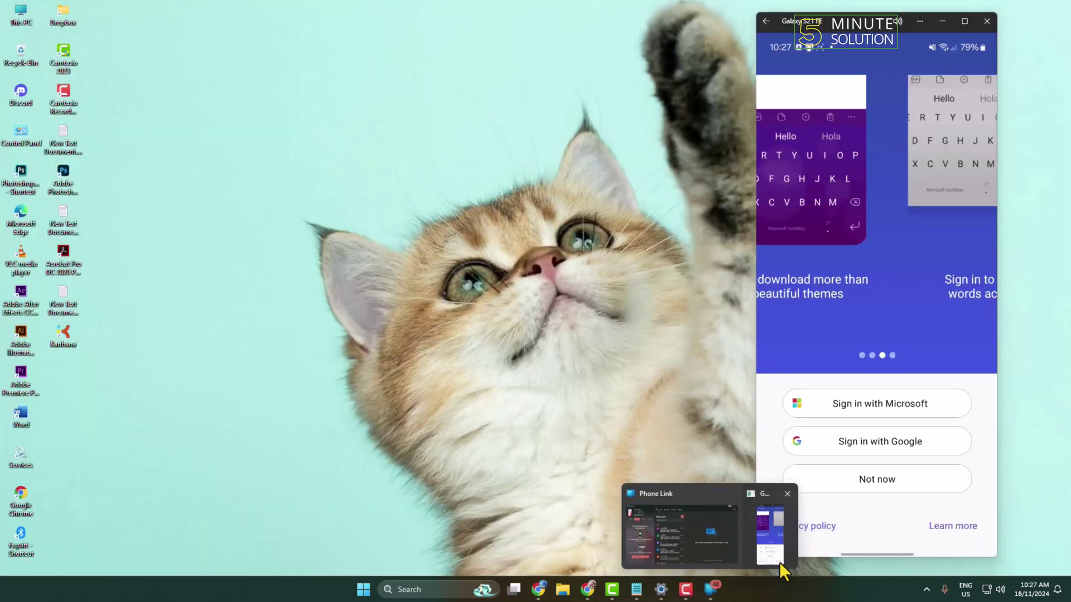
left_click(779, 562)
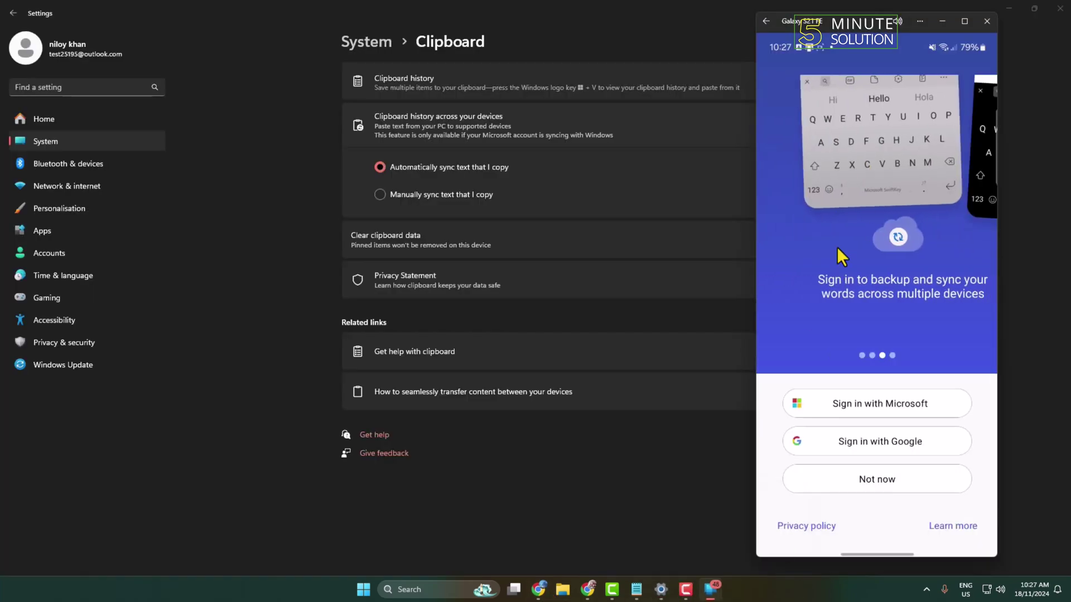
left_click(869, 411)
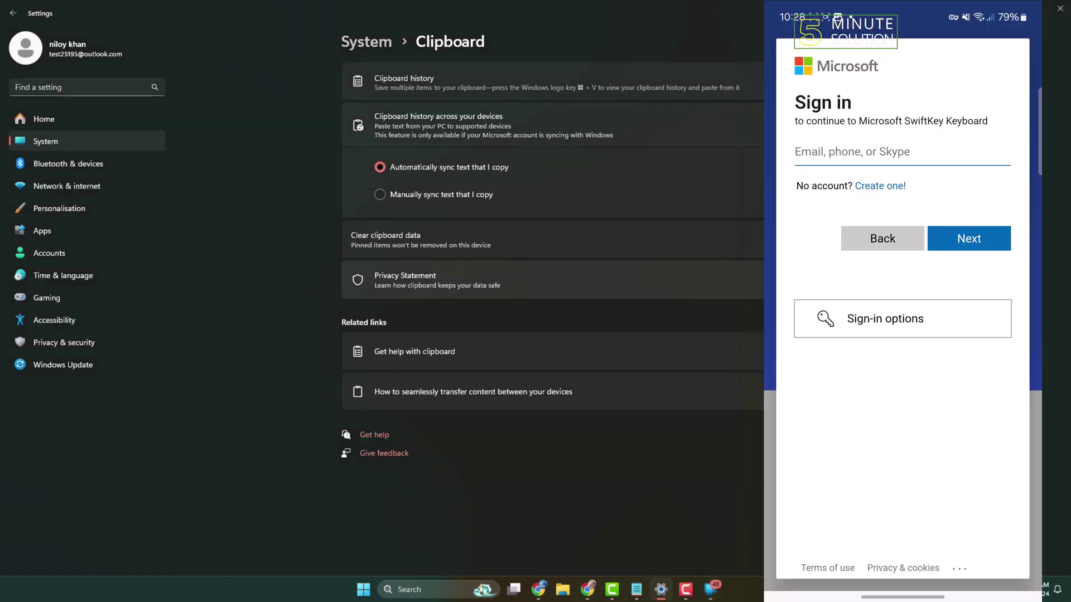
left_click(812, 152)
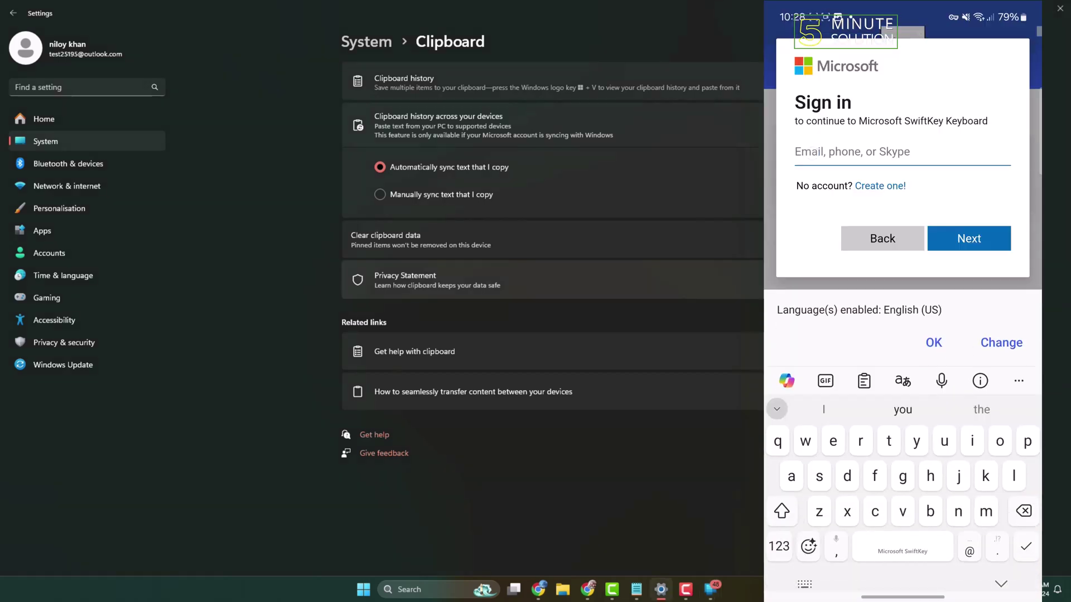
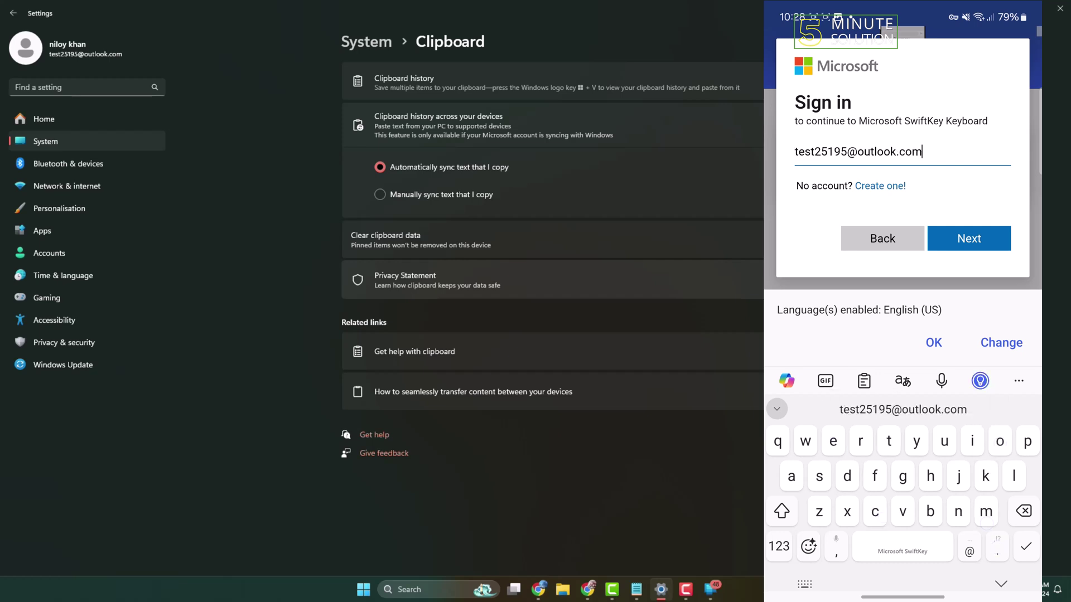
left_click(968, 238)
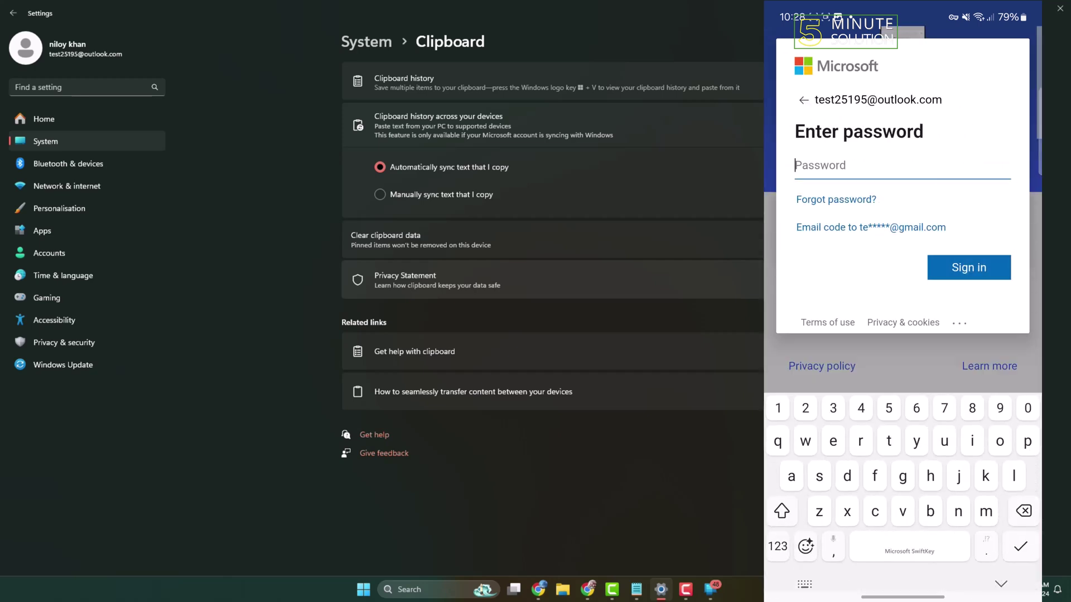
key("ctrl+v")
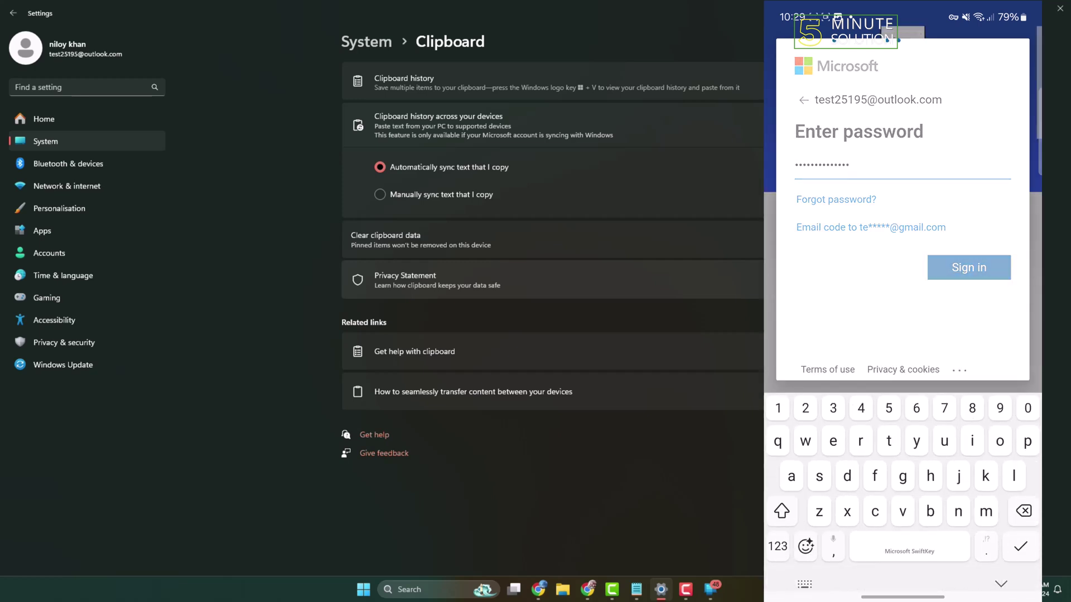
key("Return")
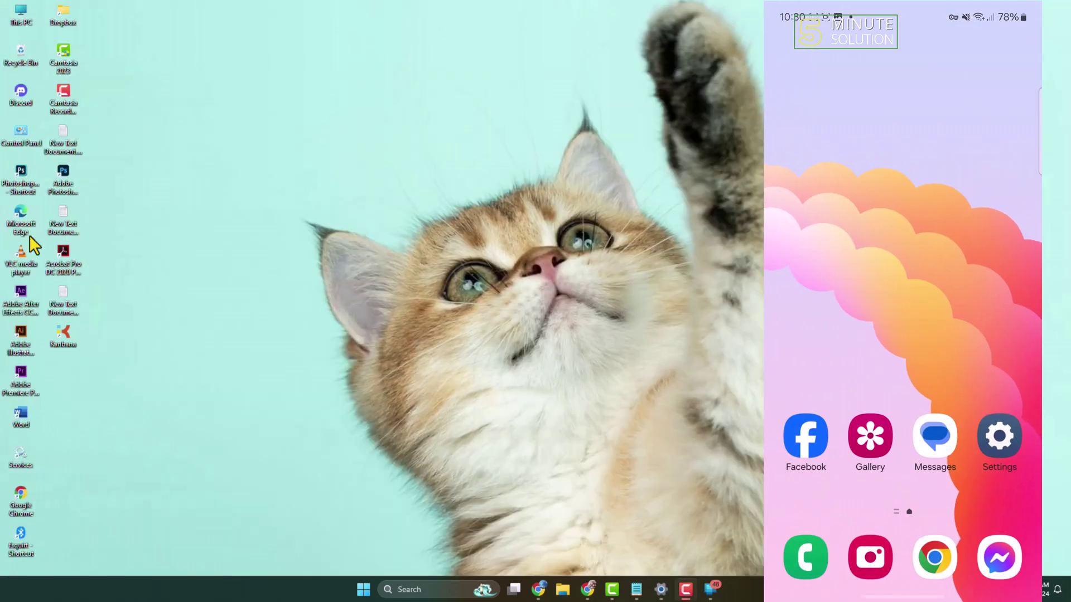
Open New Text Document (2).txt and copy its heading line to the clipboard
double_click(63, 291)
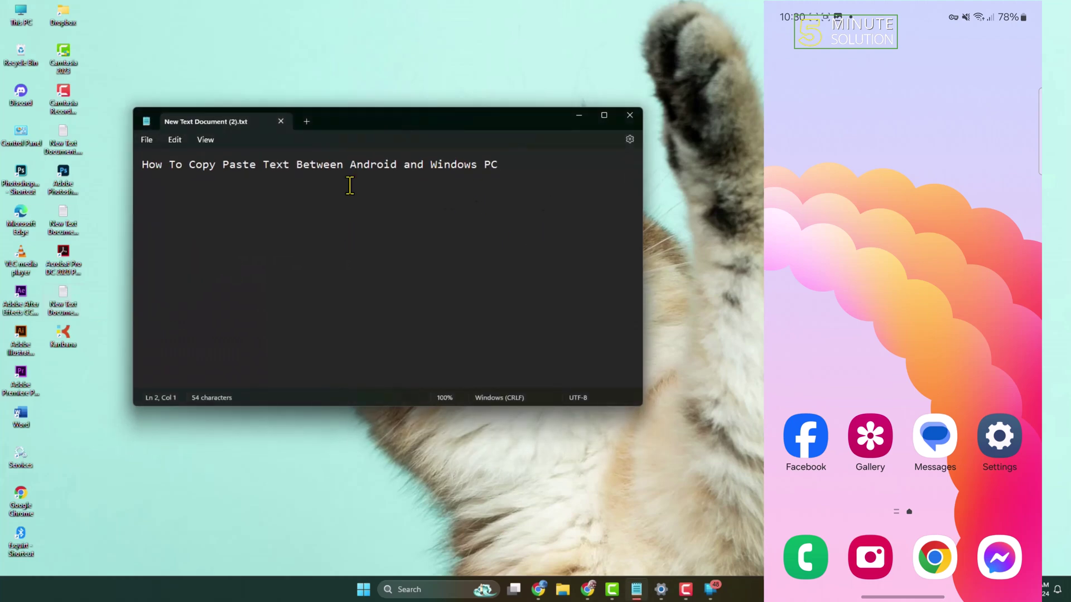
left_click_drag(552, 166, 140, 167)
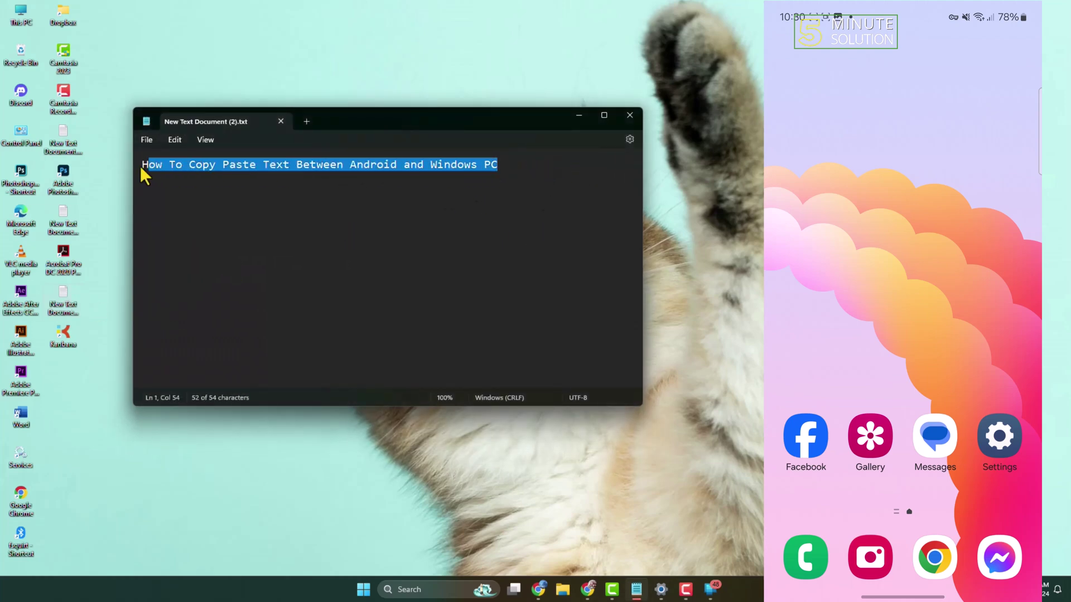
right_click(301, 166)
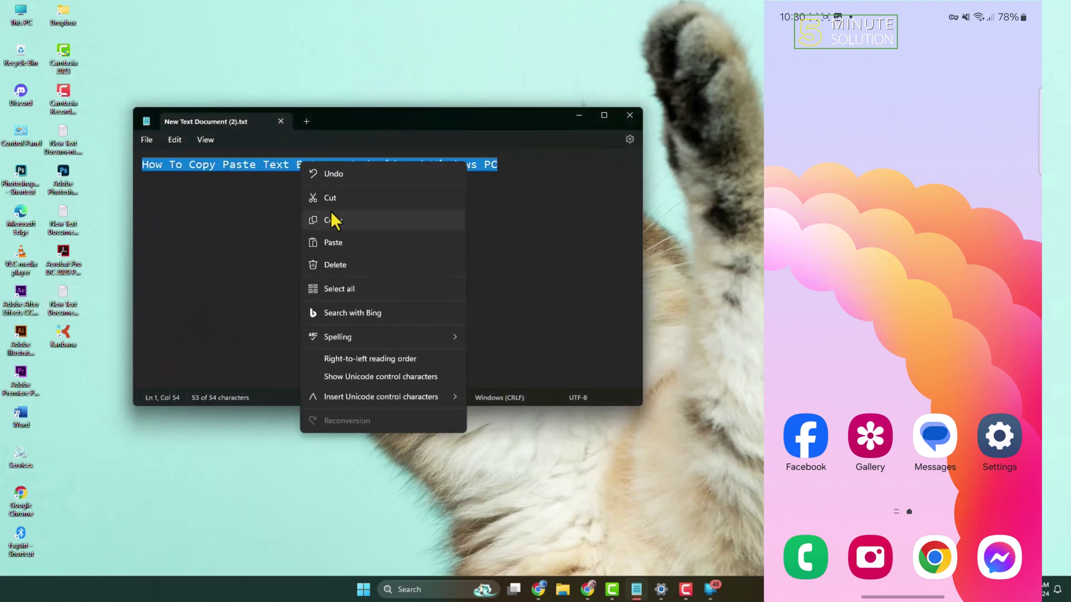
left_click(332, 220)
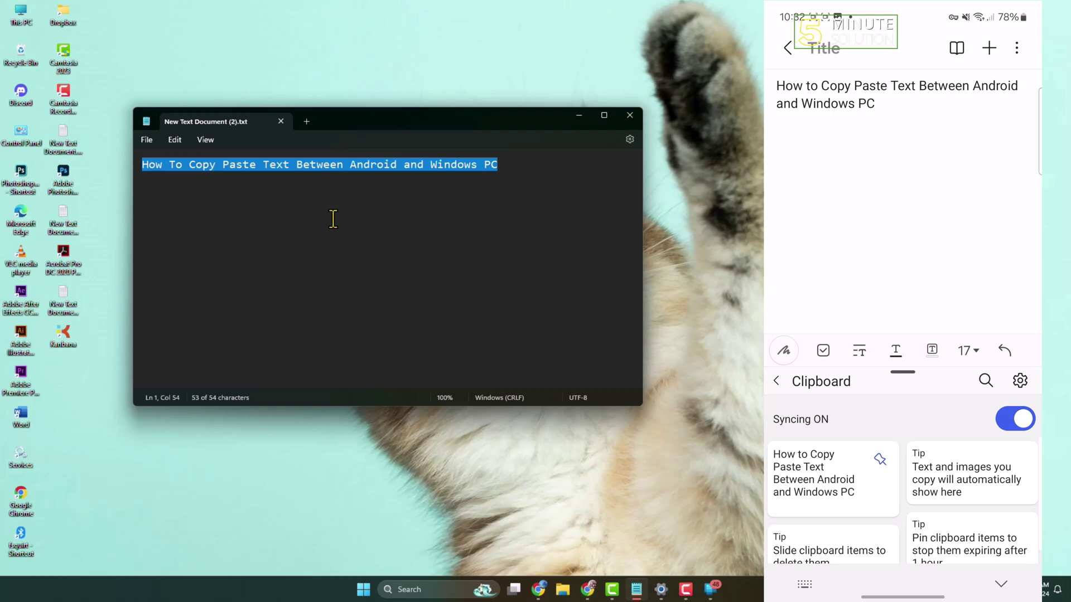
Type 'Dbdnndndndnd' in the phone note, copy it, and paste it into Notepad
left_click(928, 203)
type("Dbdnndndndnd")
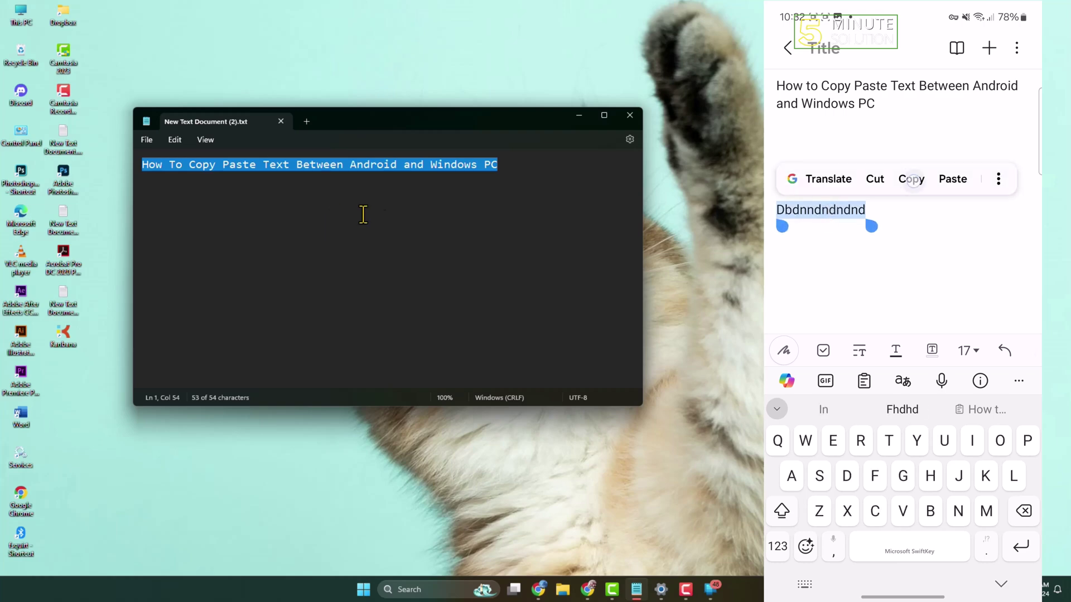
left_click(221, 193)
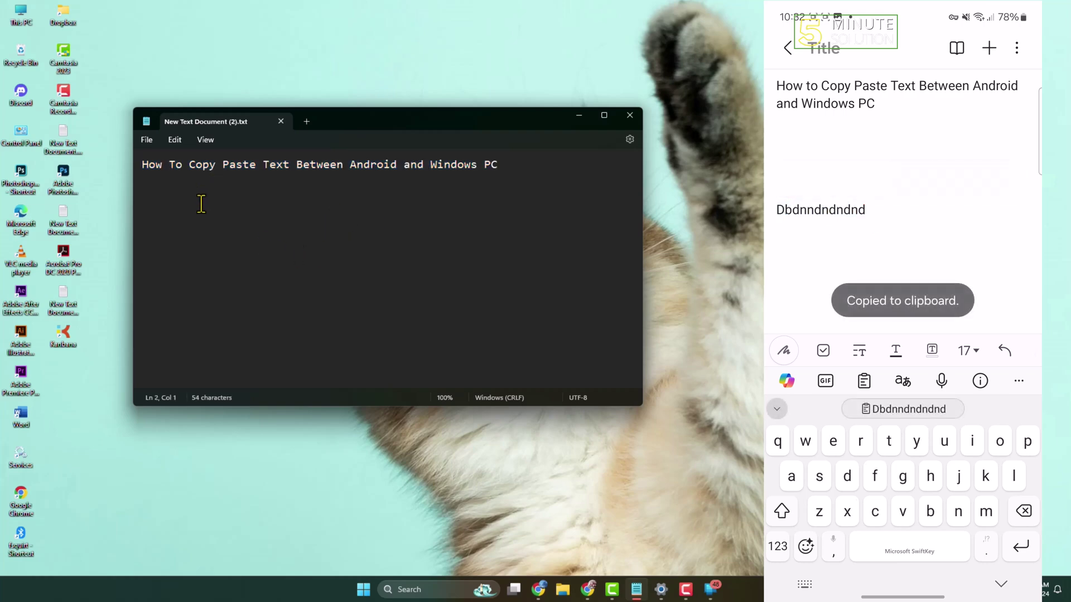
key("ctrl+v")
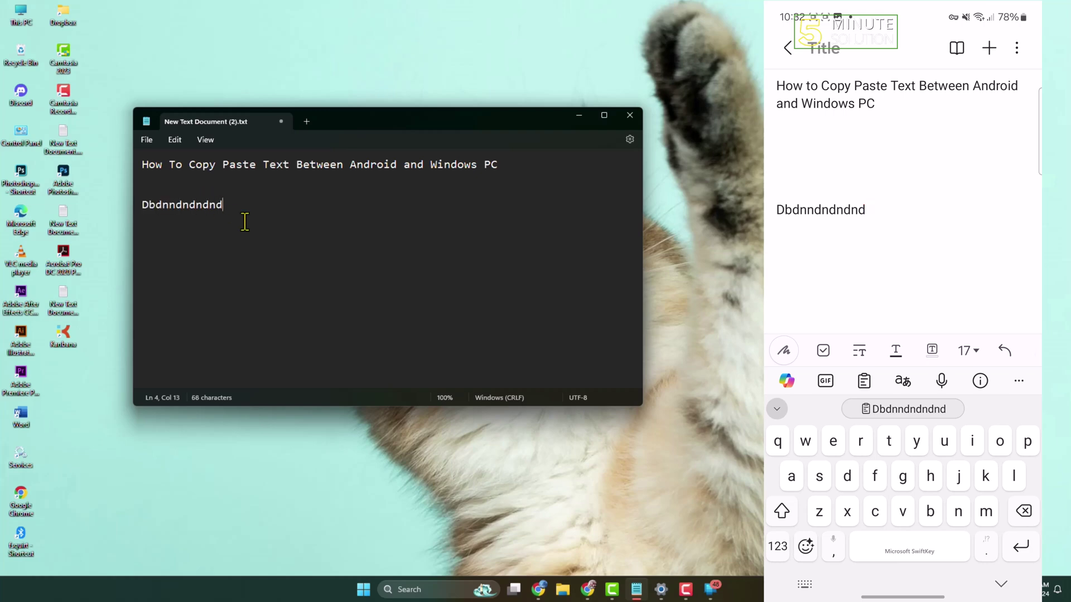
Add a new Notepad line 'kl;kl;klkl;klk' below the pasted text
key("Return")
key("Return")
key("Return")
type("kl;kl;klkl;klk")
triple_click(214, 246)
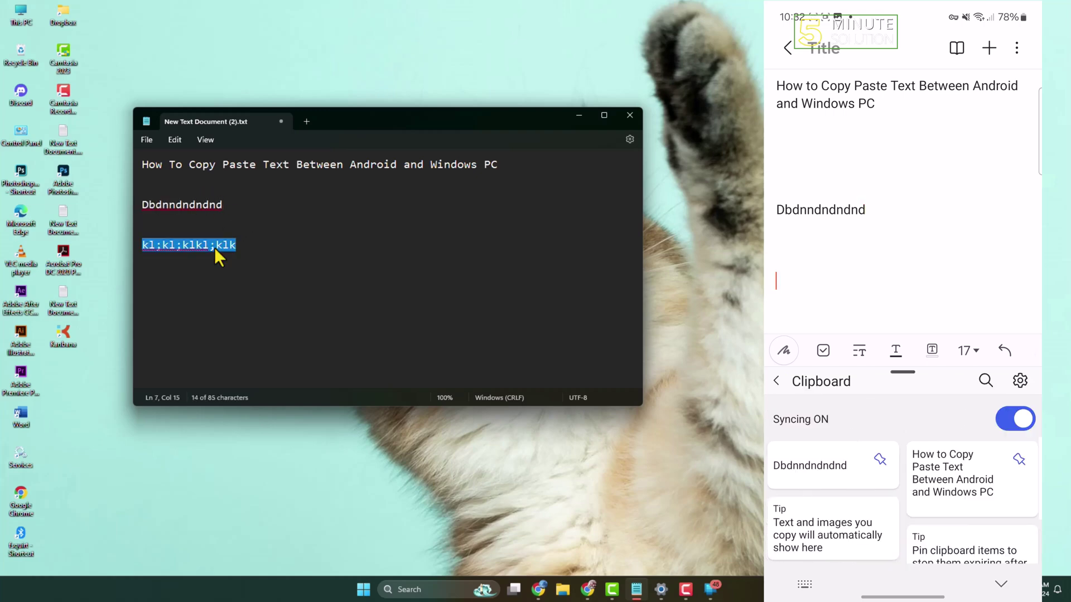
left_click(257, 235)
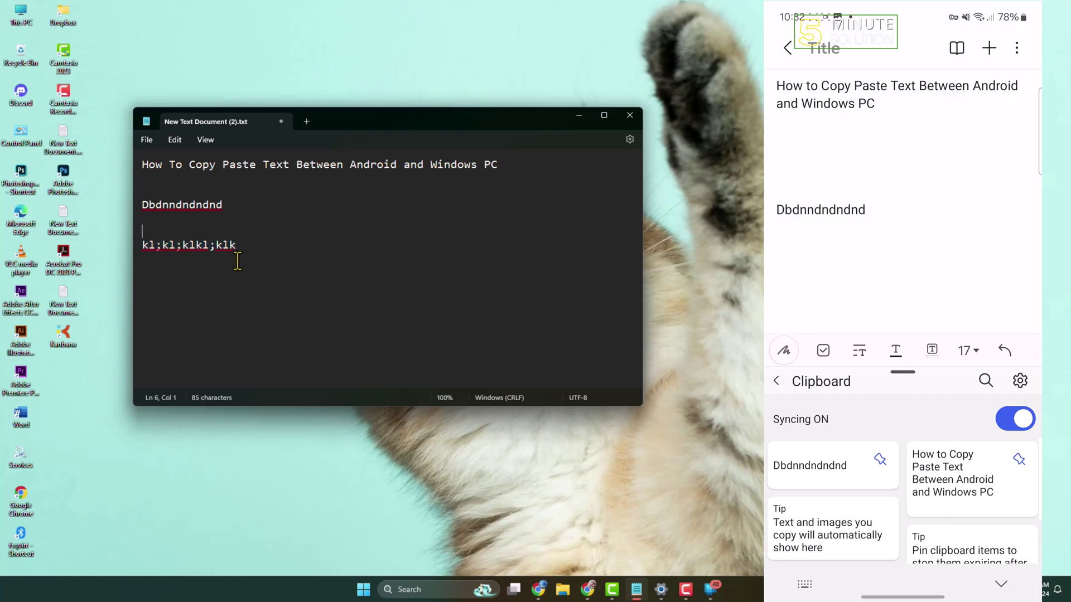